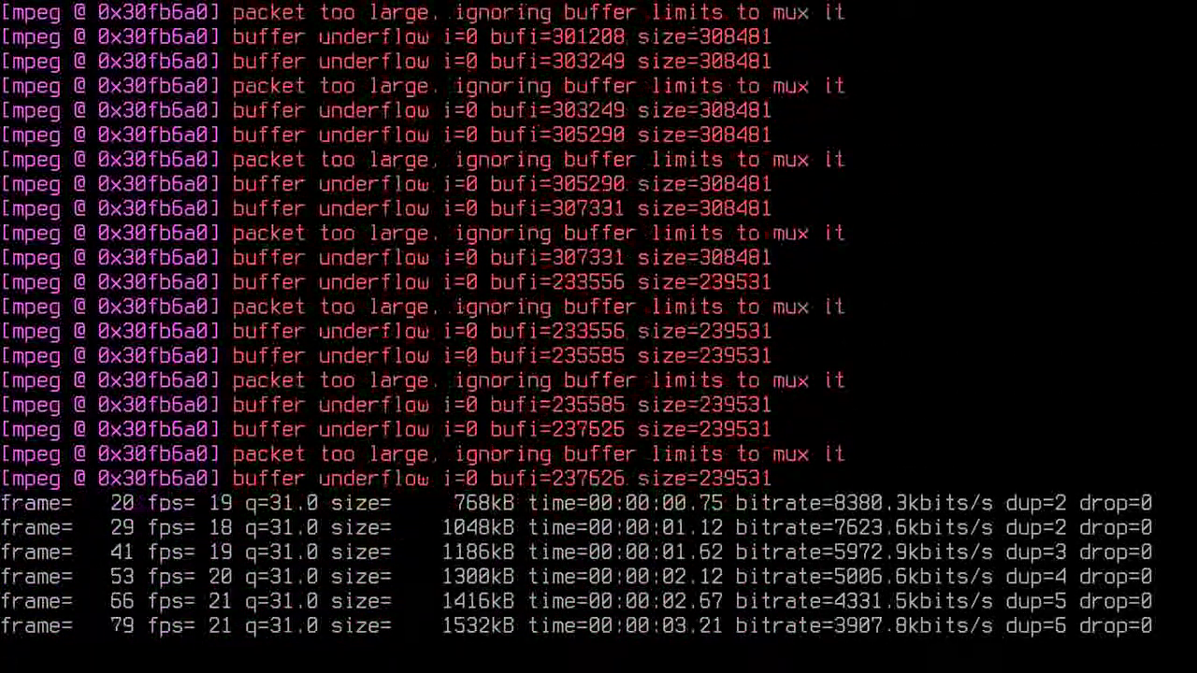
key(Down)
key(Down)
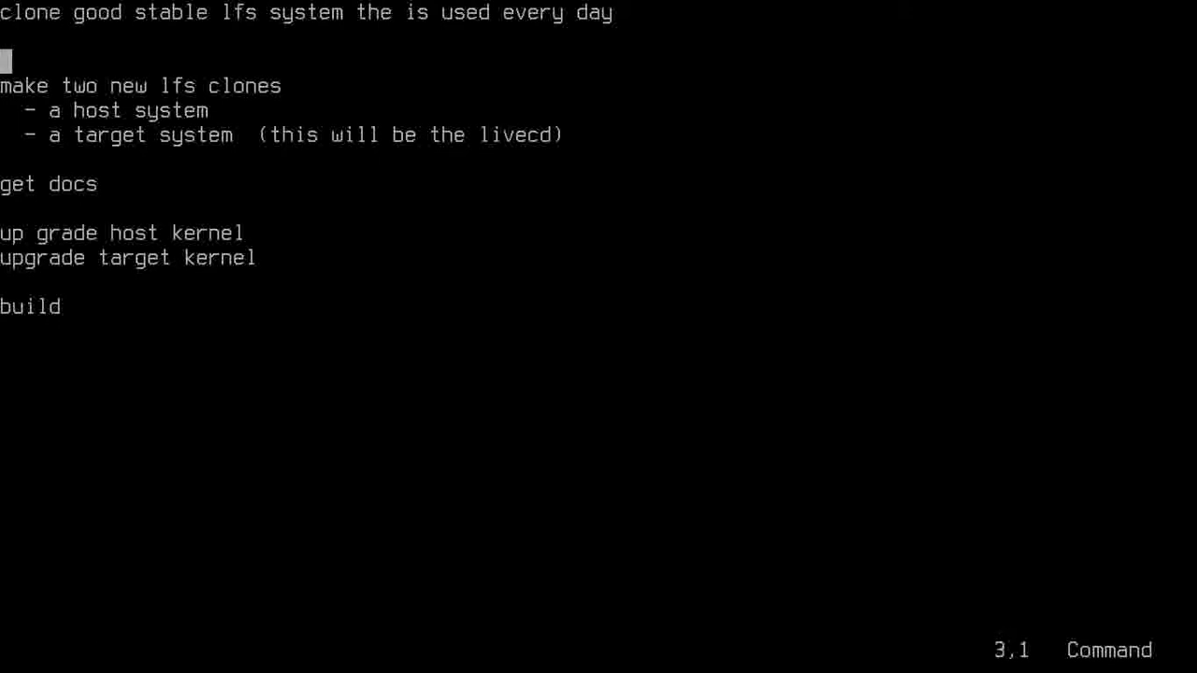
key(Up)
key(Up)
key(Down)
key(Down)
key(Down)
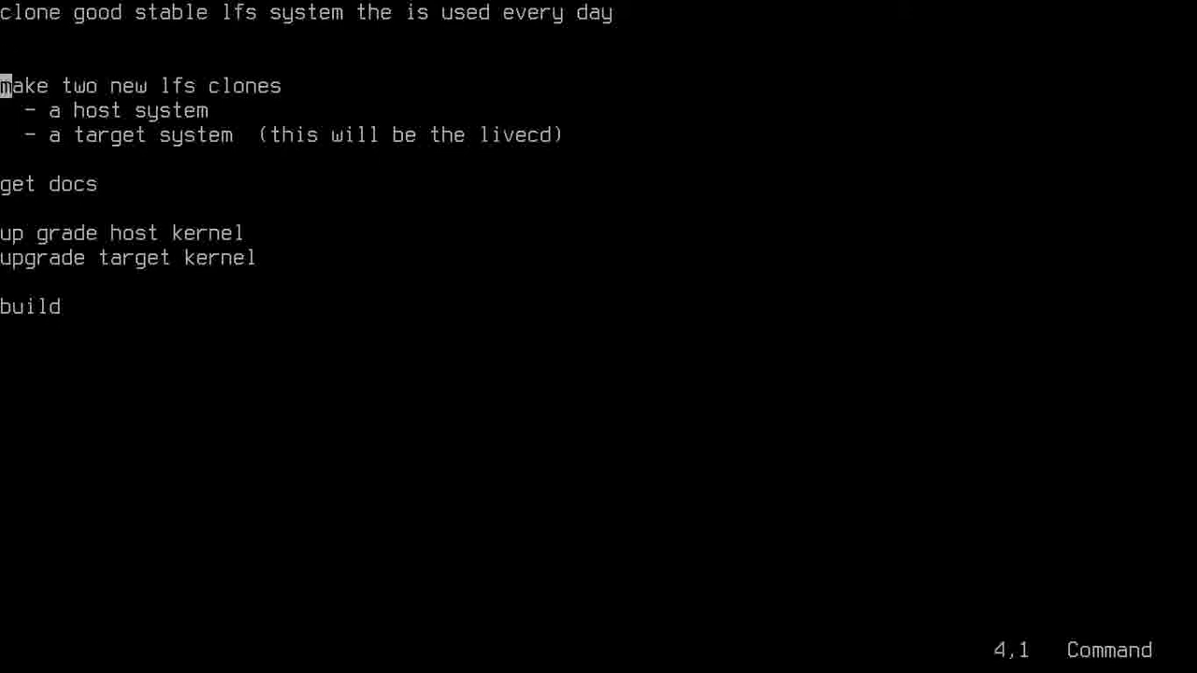
key(Up)
key(Up)
key(Up)
key(Right)
key(Right)
key(Right)
key(Left)
key(Left)
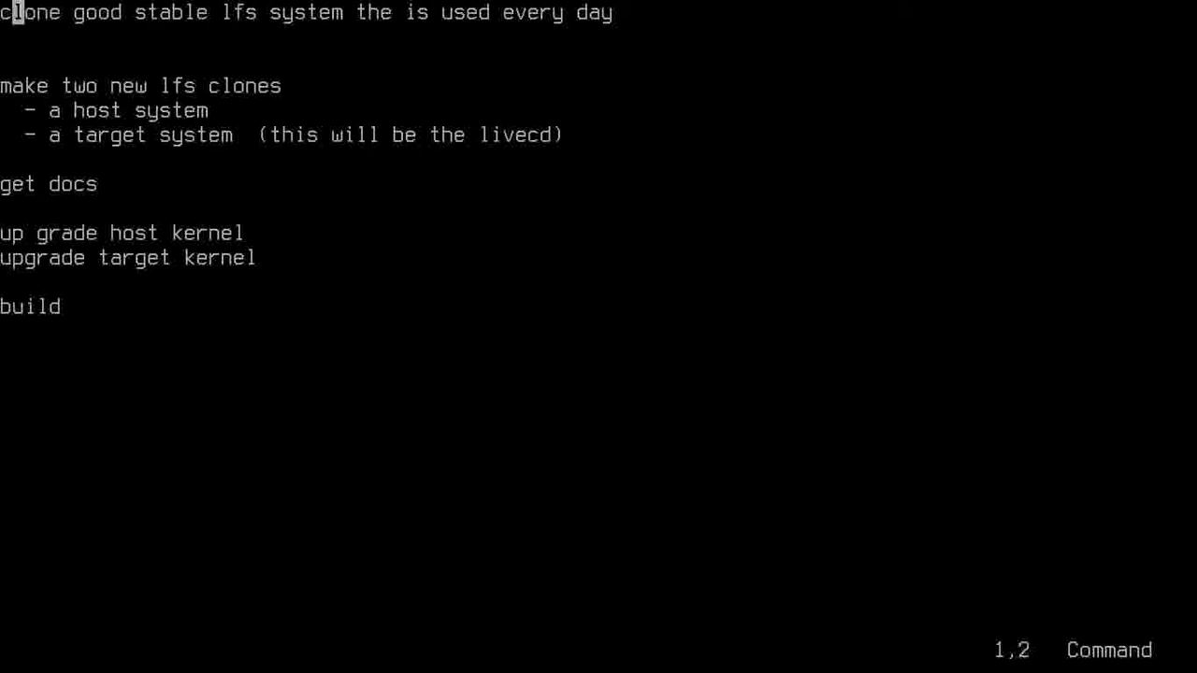
key(Right)
key(Right)
key(Right)
key(Right)
key(Left)
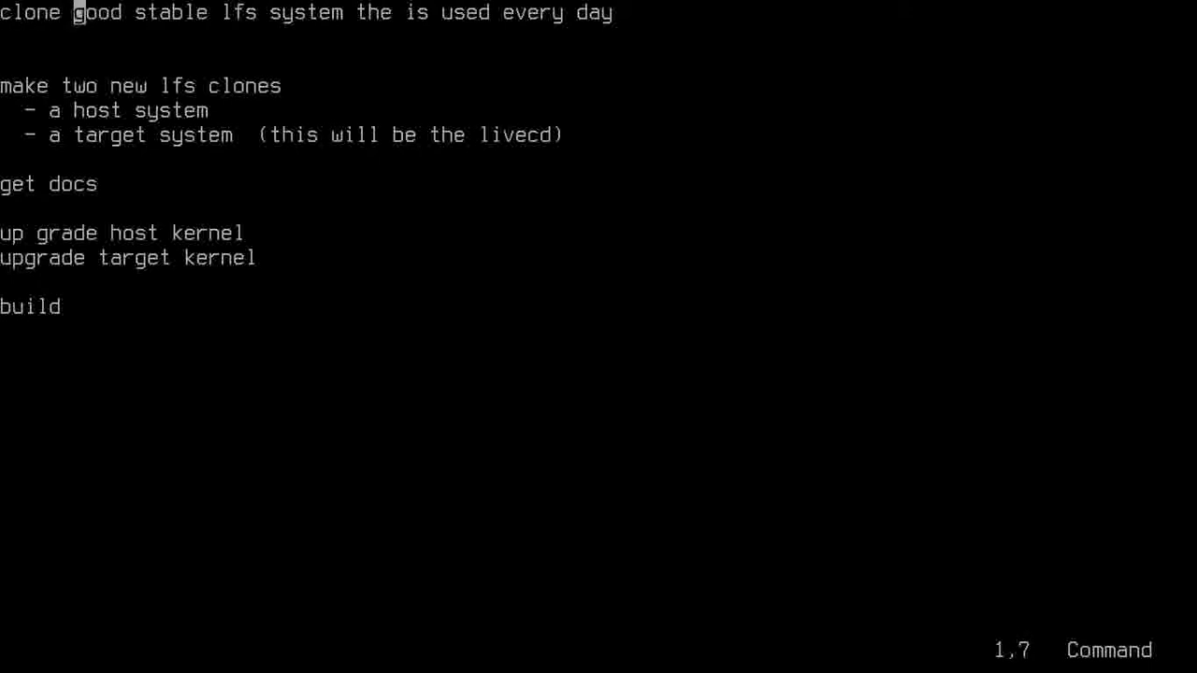
key(Right)
key(Down)
key(Down)
key(Down)
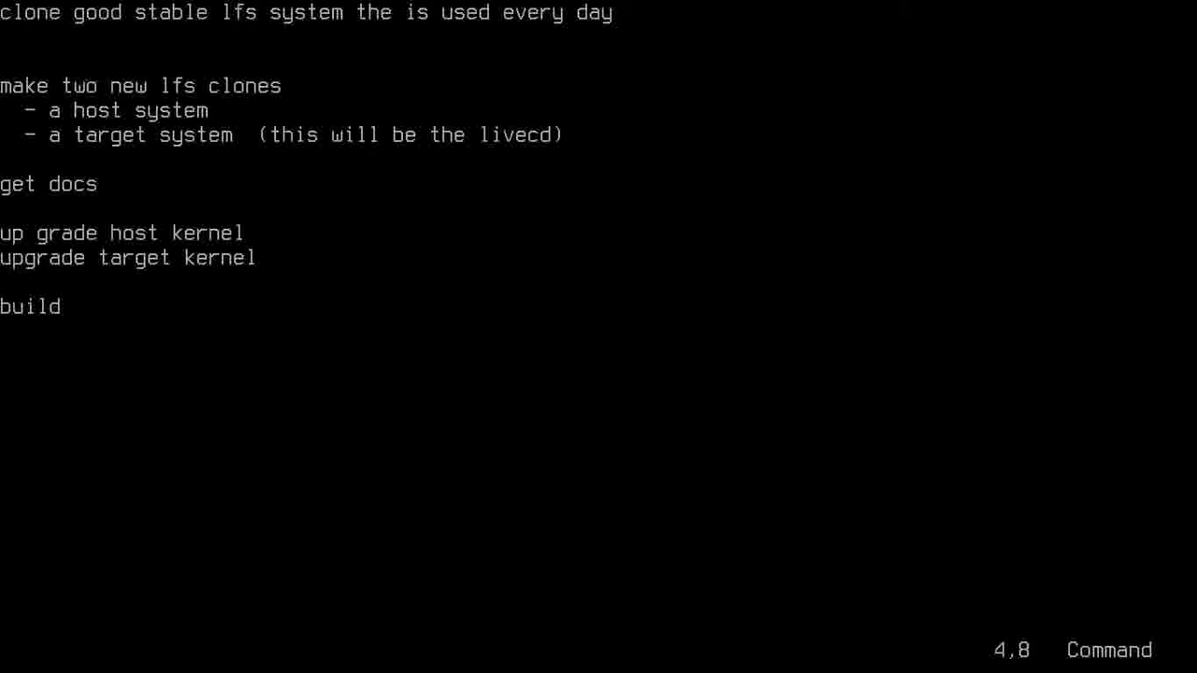
key(Up)
key(Up)
key(Down)
key(Down)
key(Down)
key(Up)
key(Down)
key(Down)
key(Down)
key(Down)
key(Down)
key(Down)
key(Down)
key(Down)
key(Down)
Step: Add the lines 'in the host' and 'chroot into out targetsys' below the build step
key(i)
key(Return)
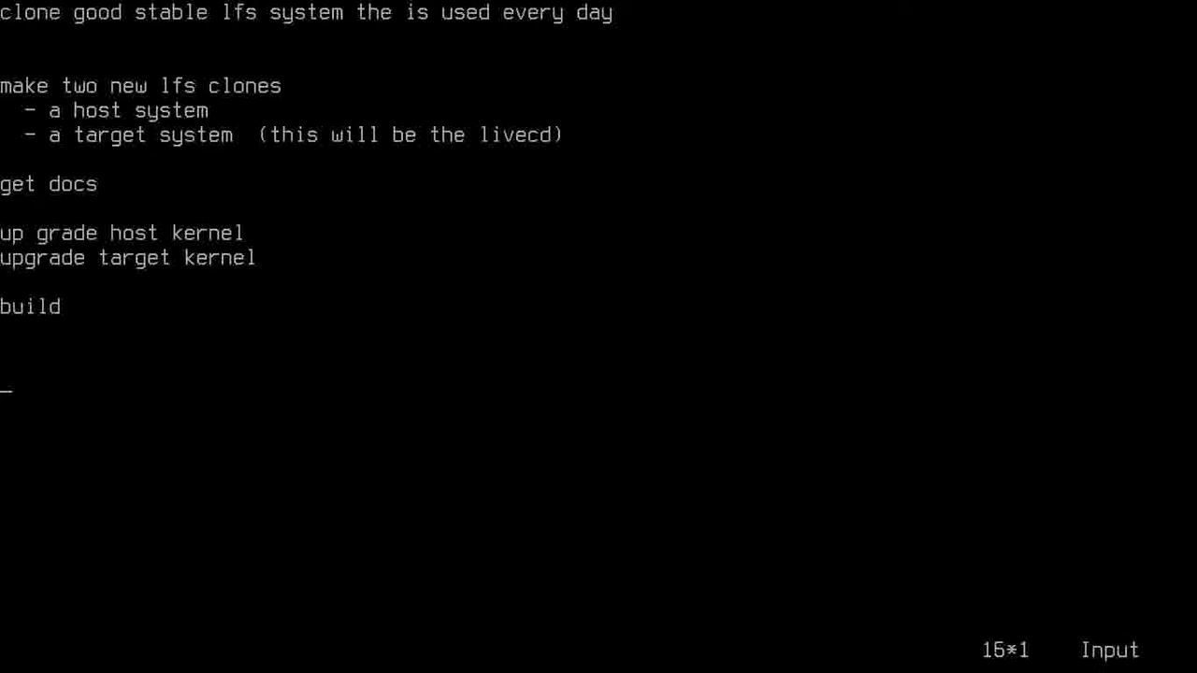
text(in the )
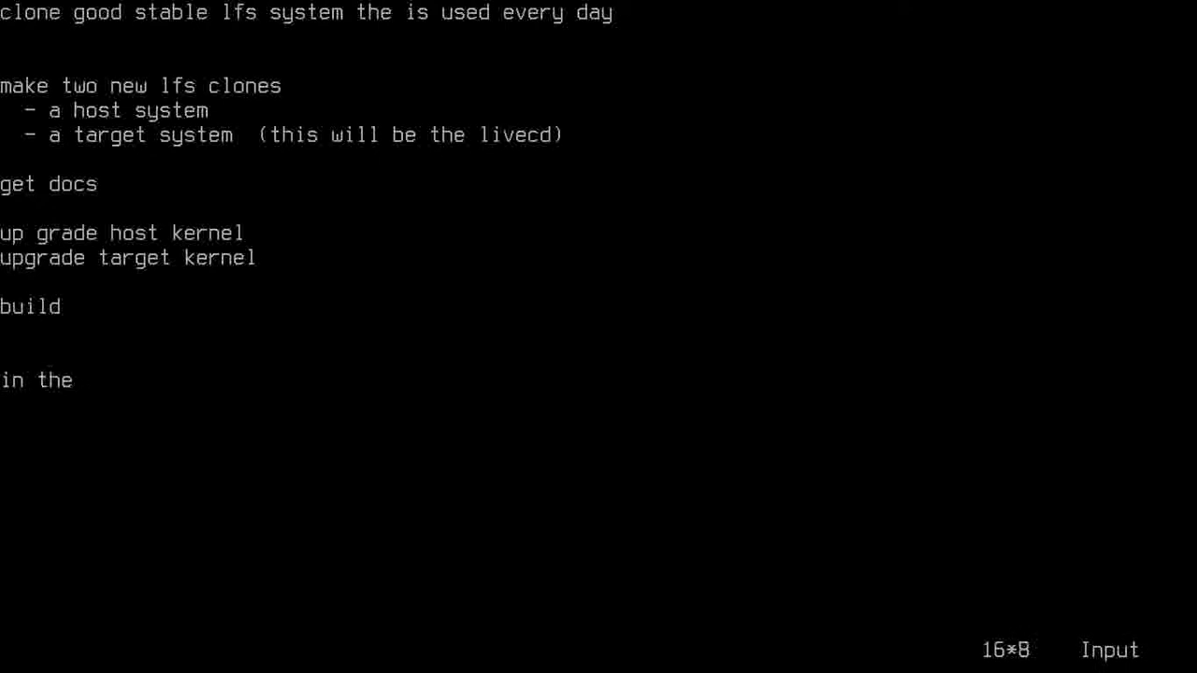
text(host)
key(Return)
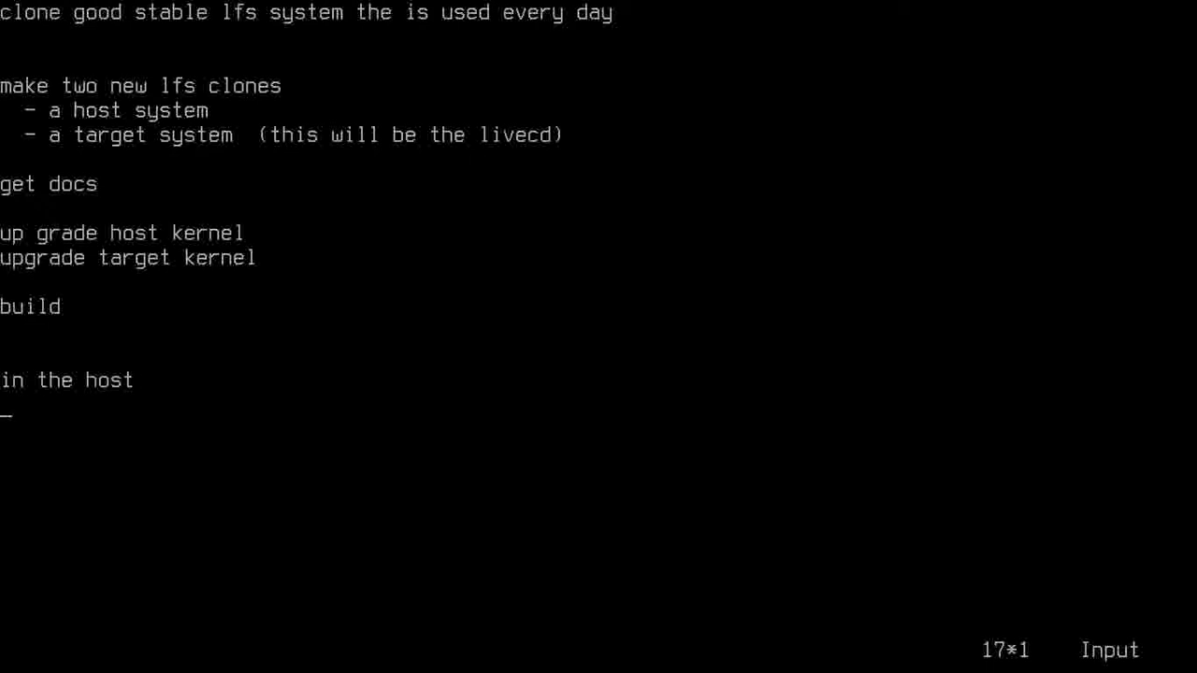
text(chroot in)
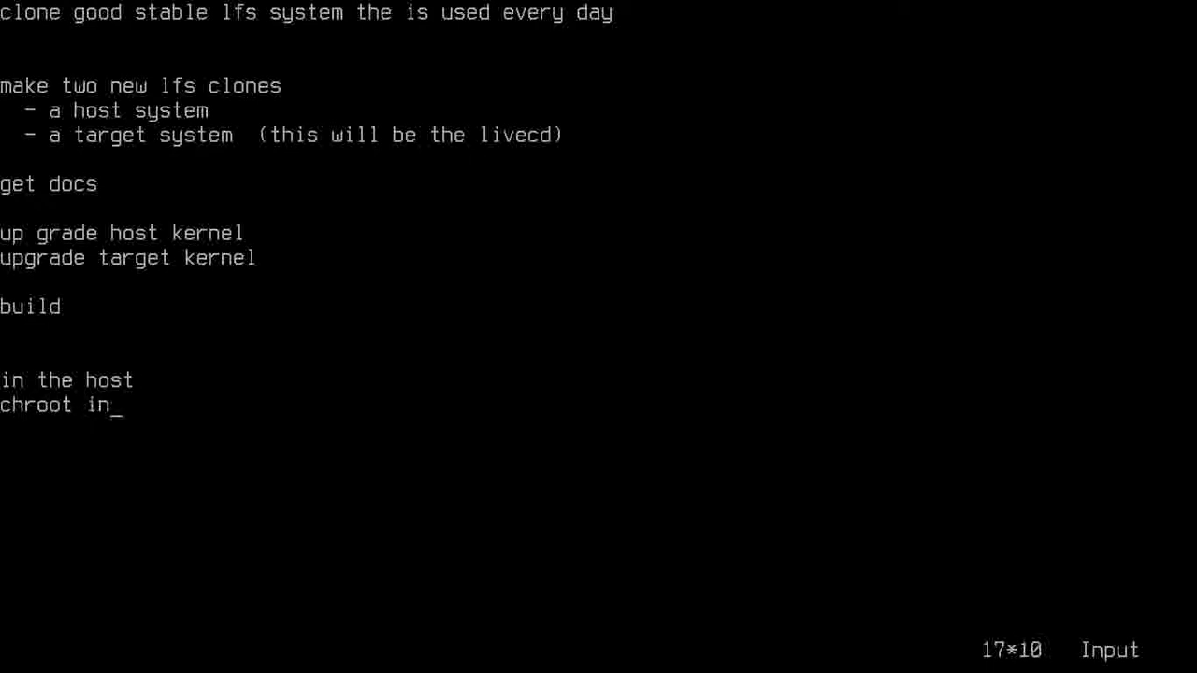
text(to out)
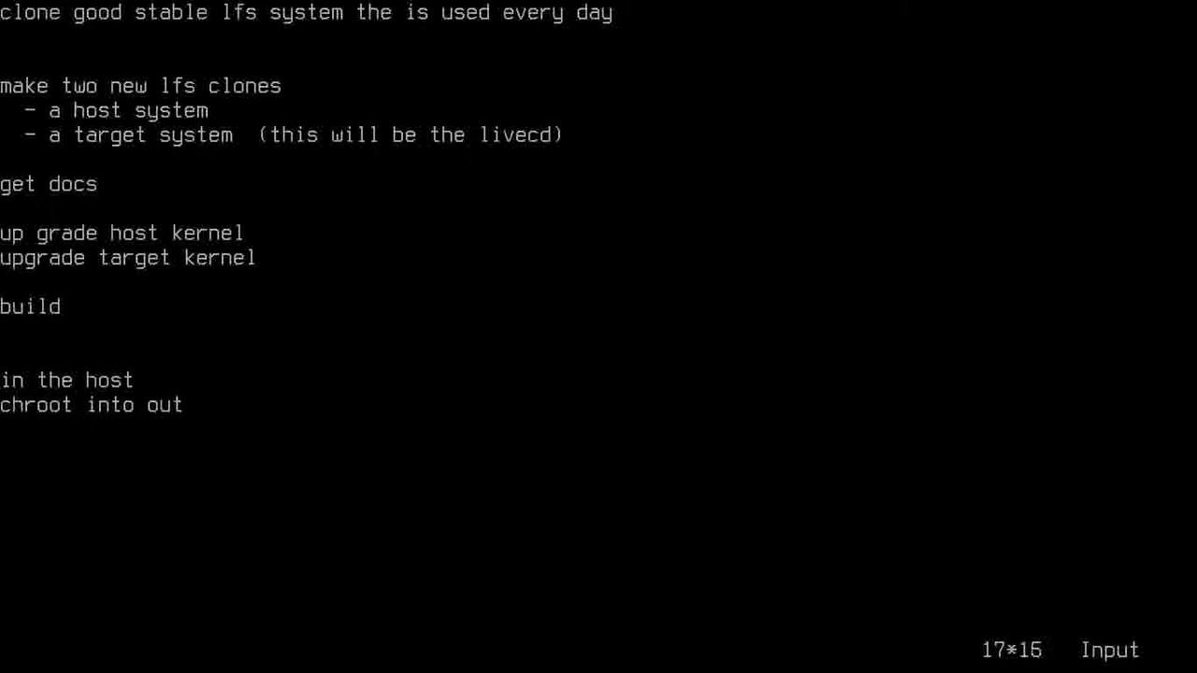
text( targets)
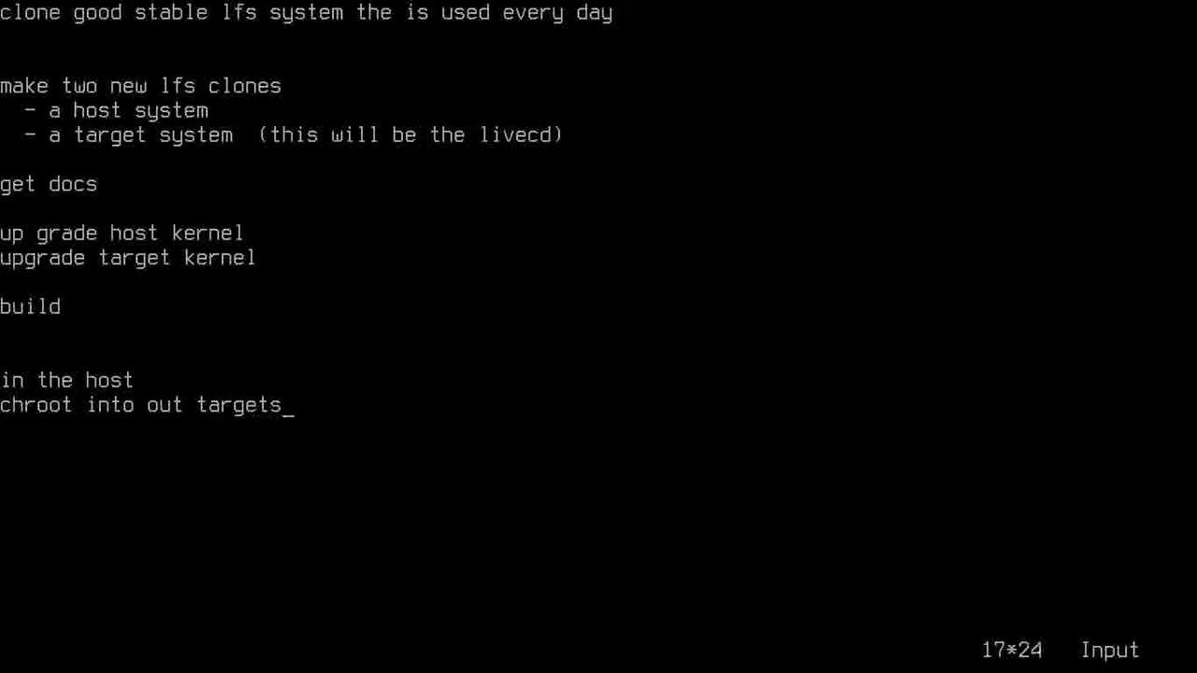
text(ys)
Step: Leave insert mode and attempt to quit the plan file with :q
key(Escape)
text(:q)
key(Return)
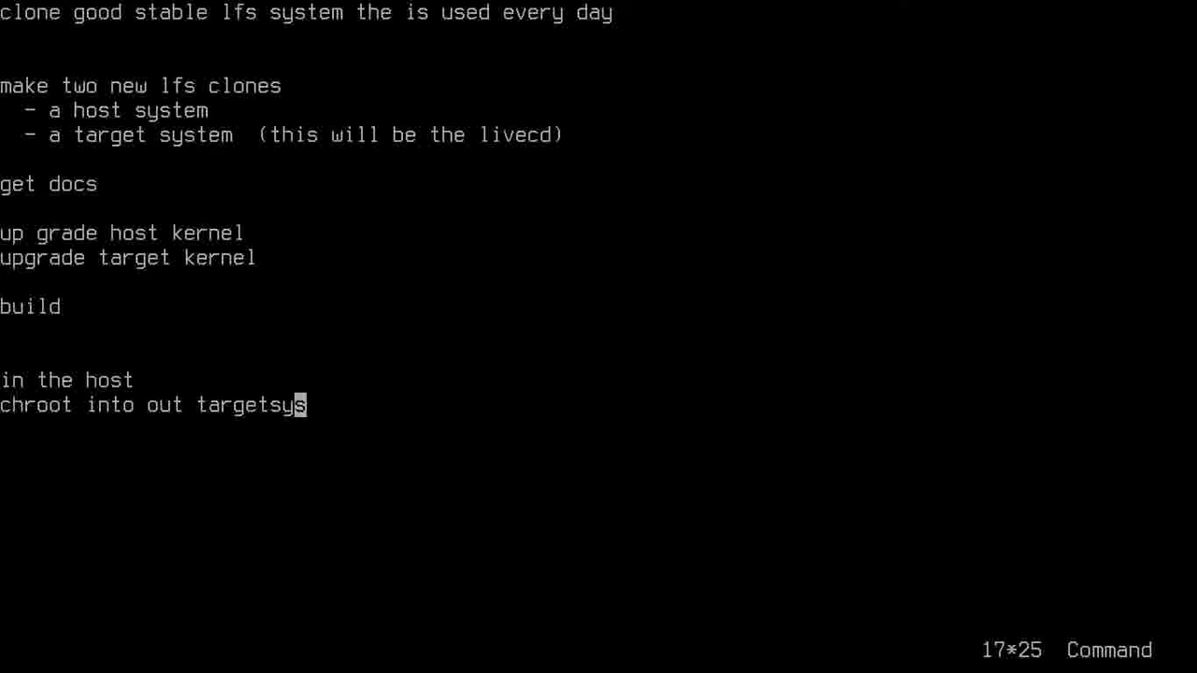
Step: Discard the plan edits with :q! and reopen dia.txt via 'vi dia.txt' from shell history
text(:qw)
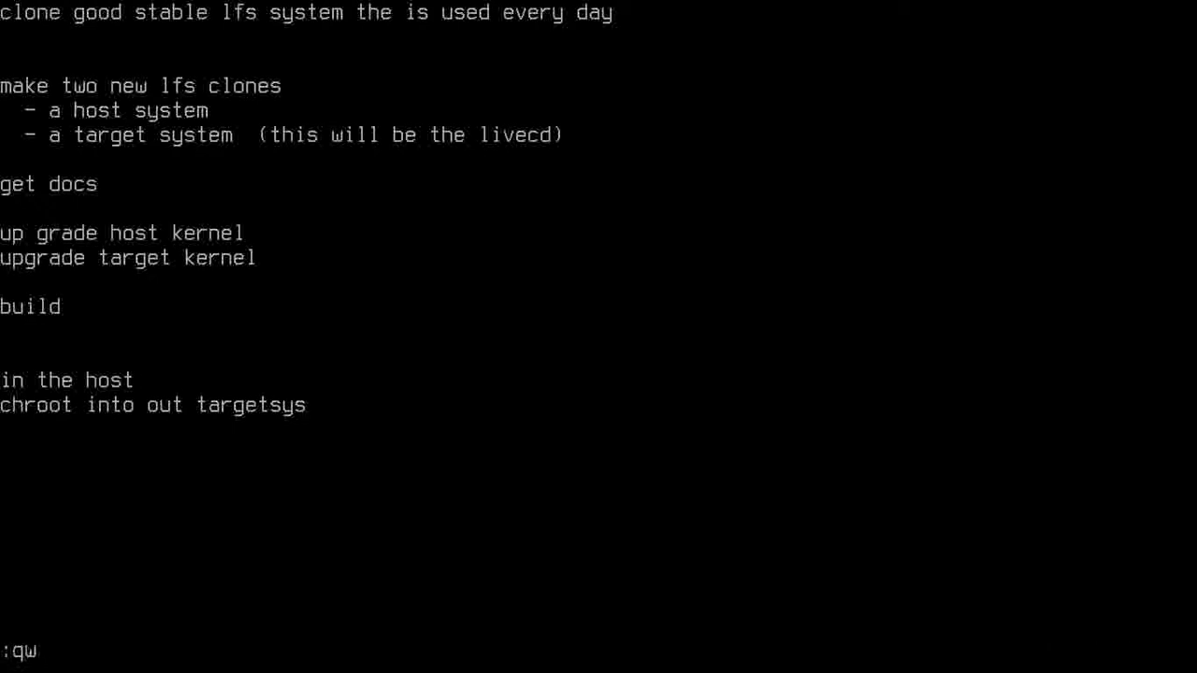
key(BackSpace)
text(!)
key(Return)
key(Up)
key(Up)
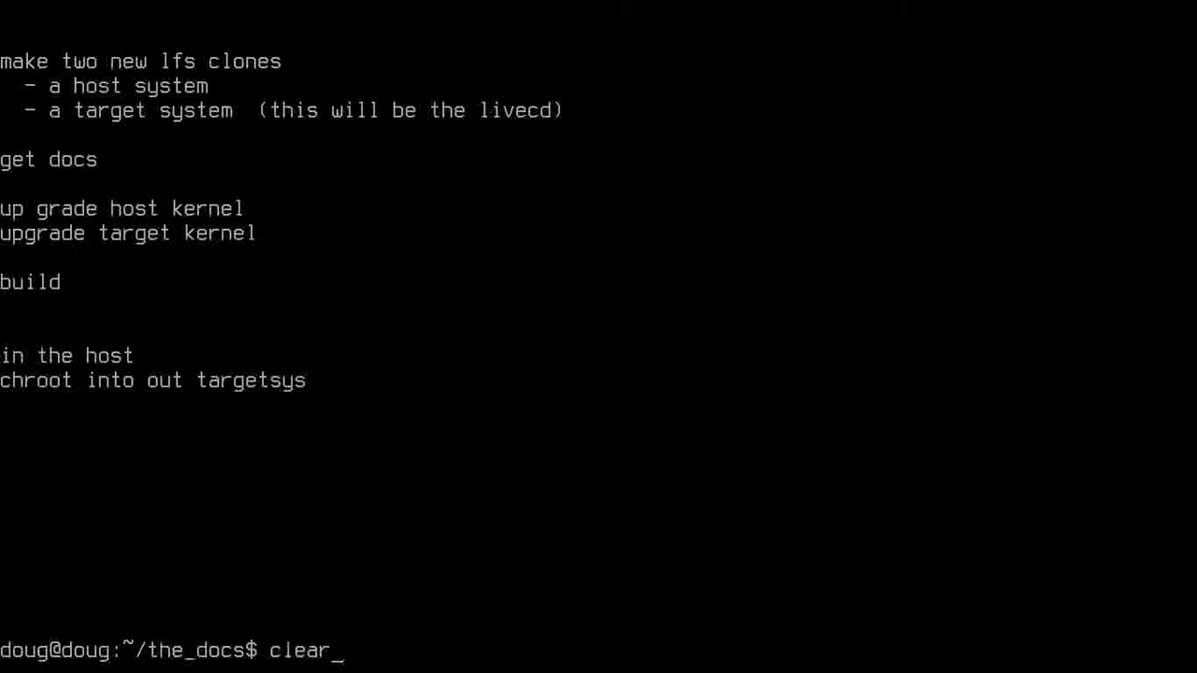
key(Return)
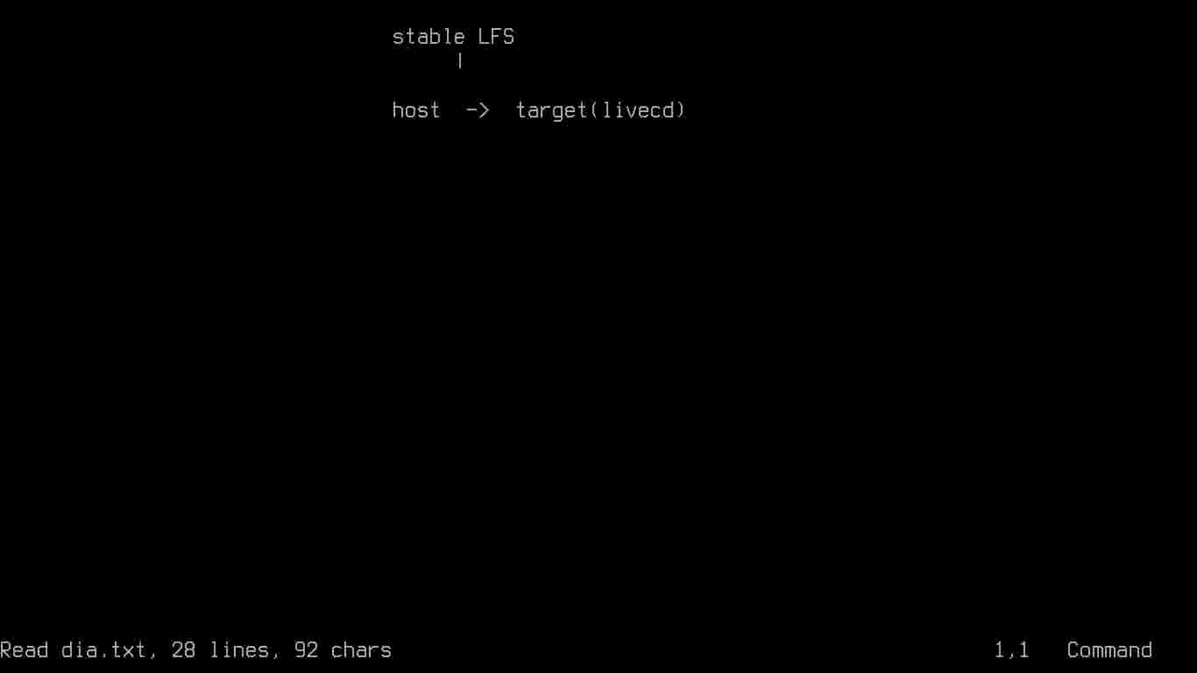
Step: Move the cursor through the sketch from 'stable LFS' down to 'host -> target(livecd)'
key(j)
key(l)
key(l)
key(l)
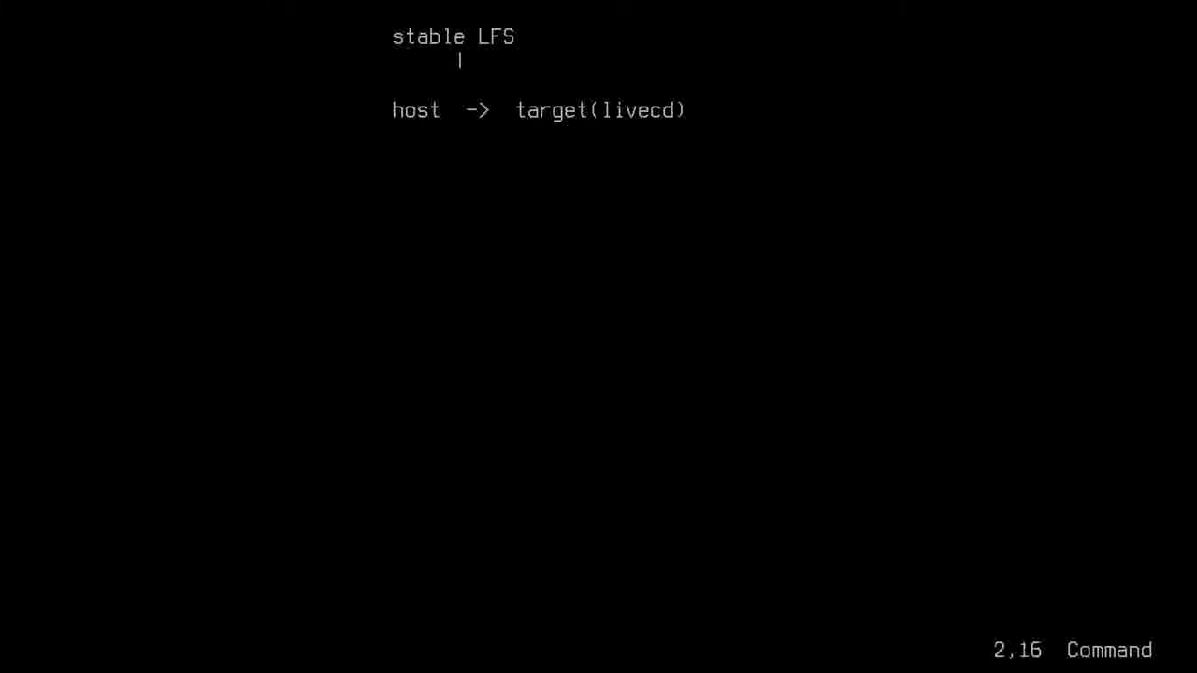
key(h)
key(h)
key(h)
key(h)
key(h)
key(h)
key(l)
key(l)
key(l)
key(l)
key(l)
key(l)
key(l)
key(l)
key(j)
key(l)
key(j)
key(j)
key(h)
key(h)
key(h)
key(h)
key(h)
key(j)
key(j)
key(k)
key(k)
key(l)
key(l)
key(l)
key(l)
key(l)
key(l)
key(l)
key(l)
key(l)
key(l)
key(l)
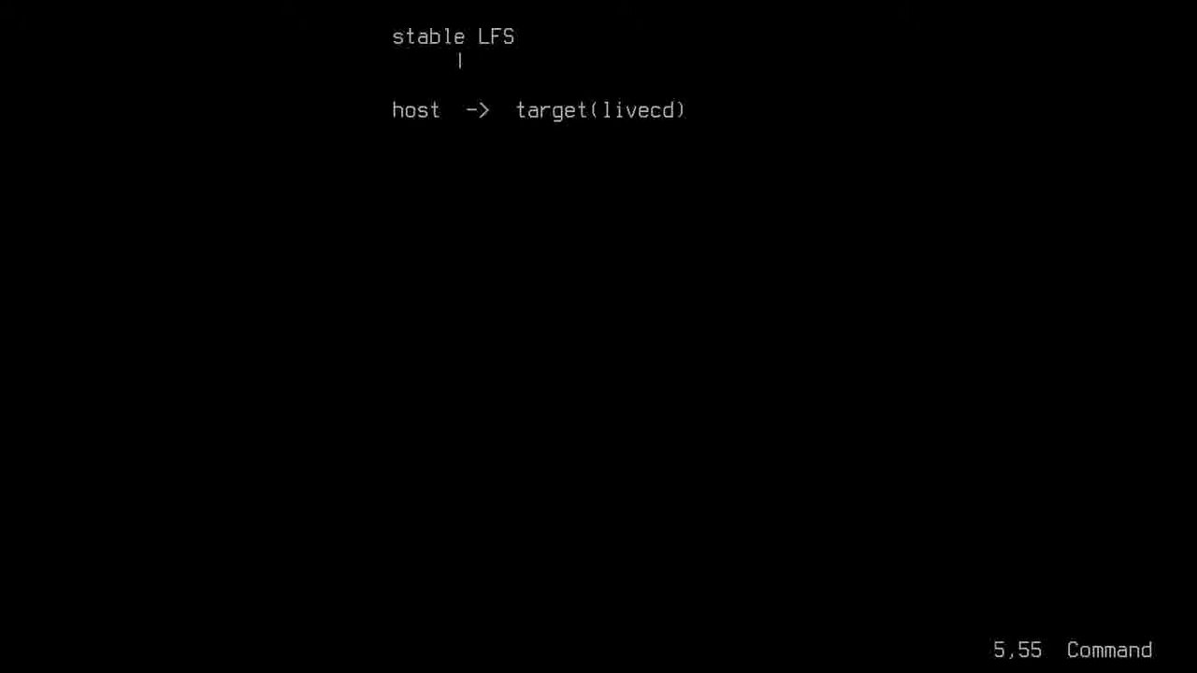